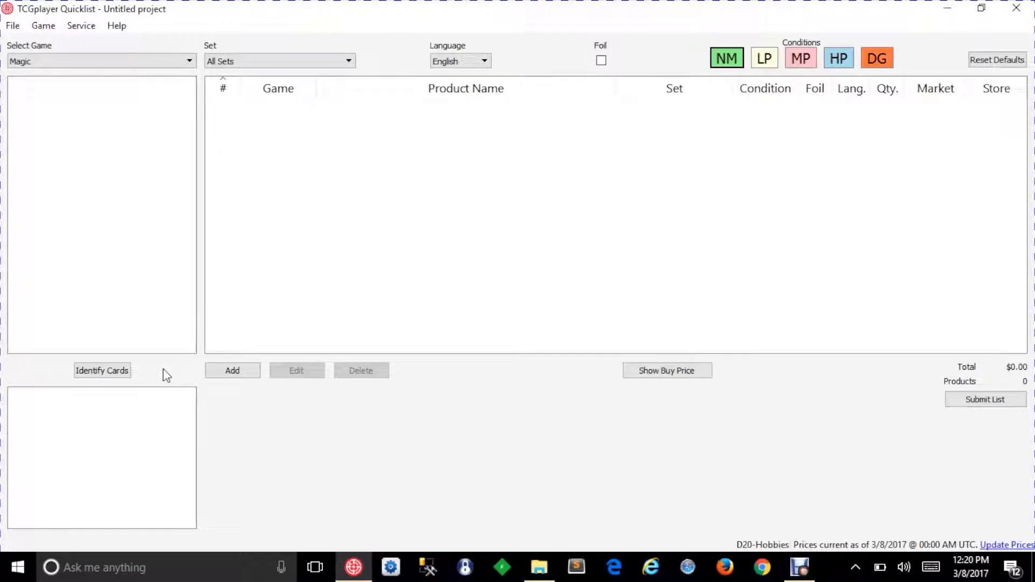
- Start camera card recognition with Identify Cards to add Shipwreck Moray
click(102, 371)
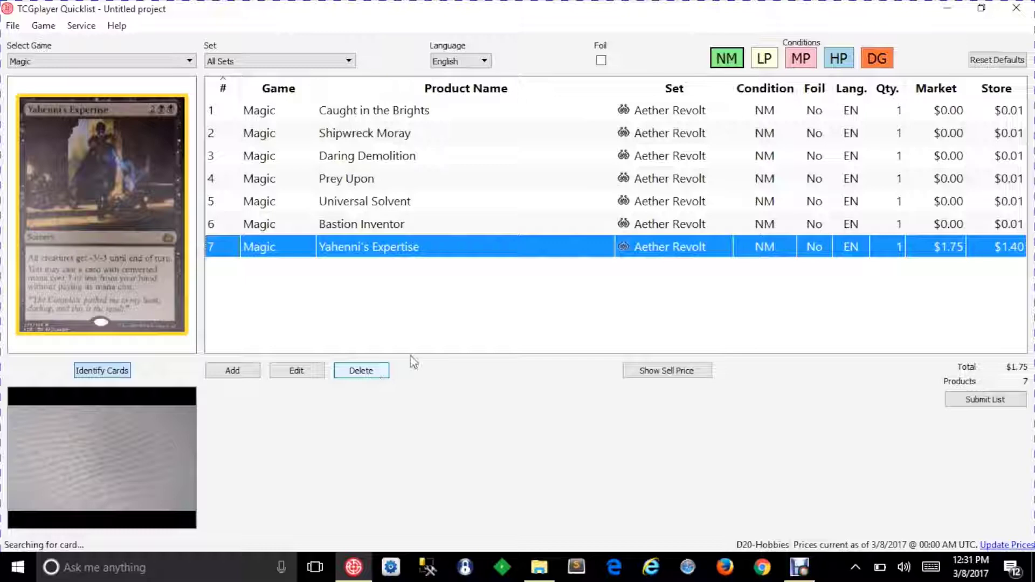
- Submit the seven-card, $1.75 Aether Revolt list for inventory upload
click(976, 404)
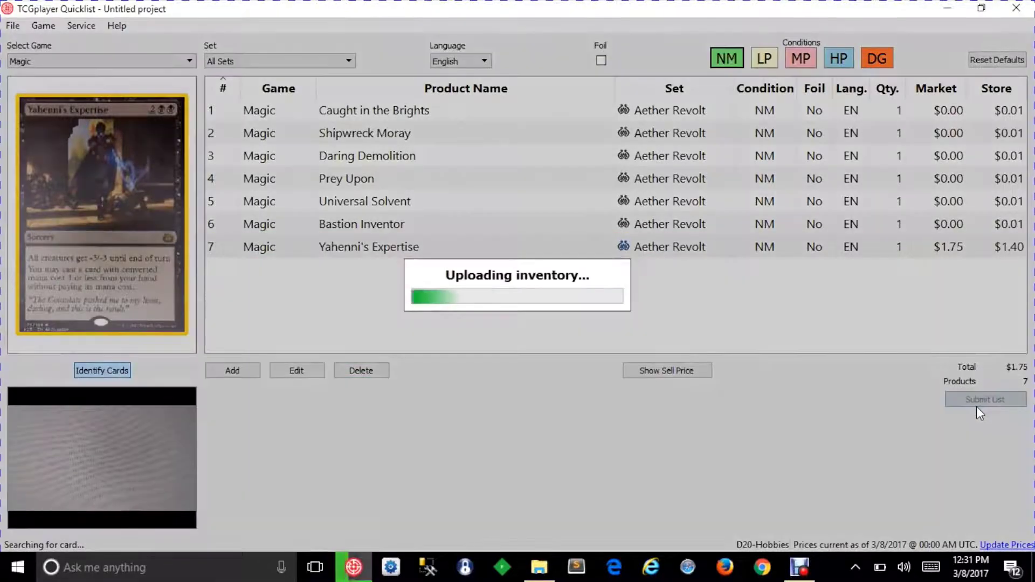